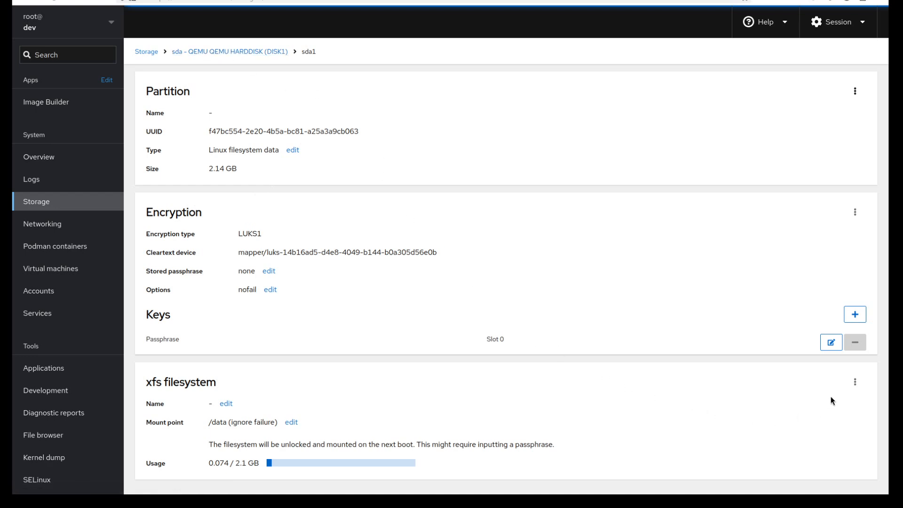
Unmount the xfs filesystem mounted at /data on partition sda1
click(852, 381)
click(842, 399)
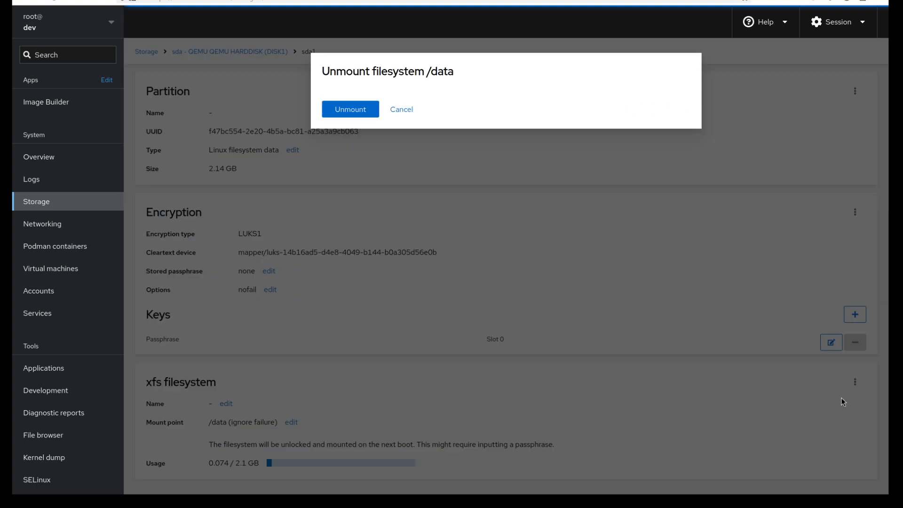
click(354, 110)
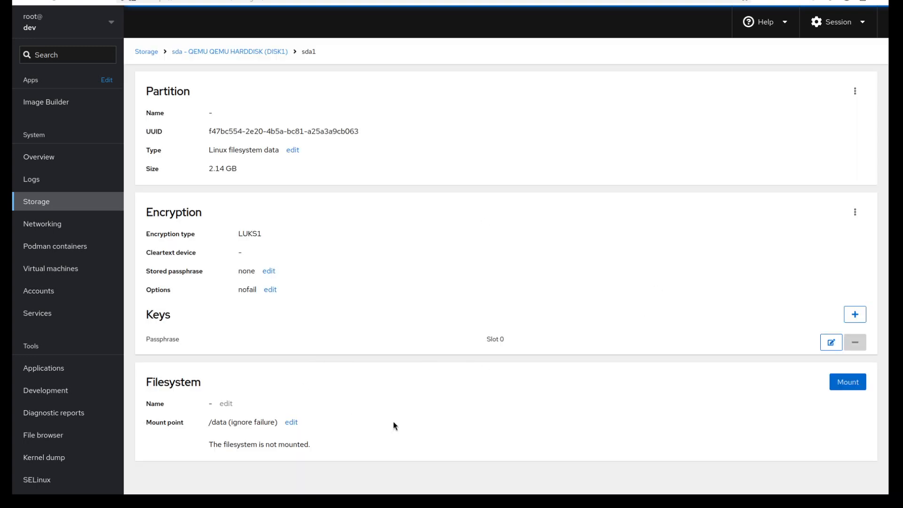
Mount the encrypted filesystem at /data again with the default mount options, entering the encryption passphrase
click(849, 382)
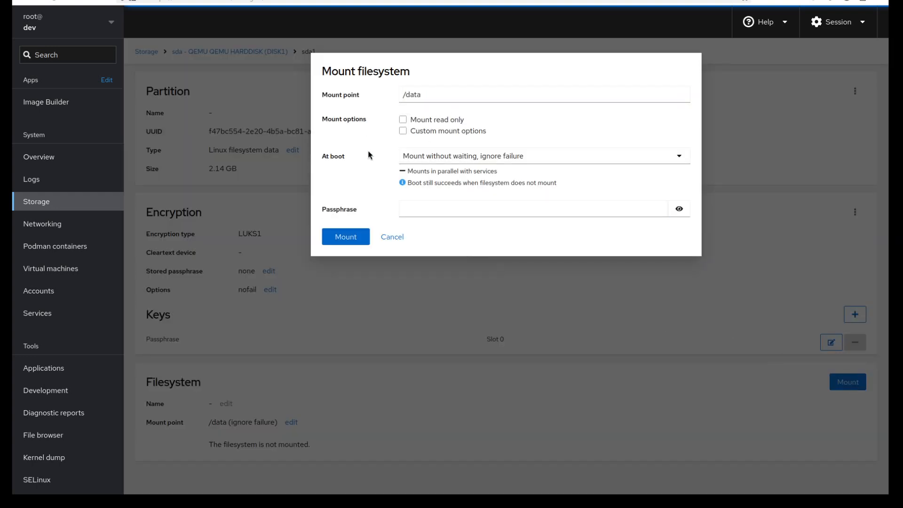
click(426, 209)
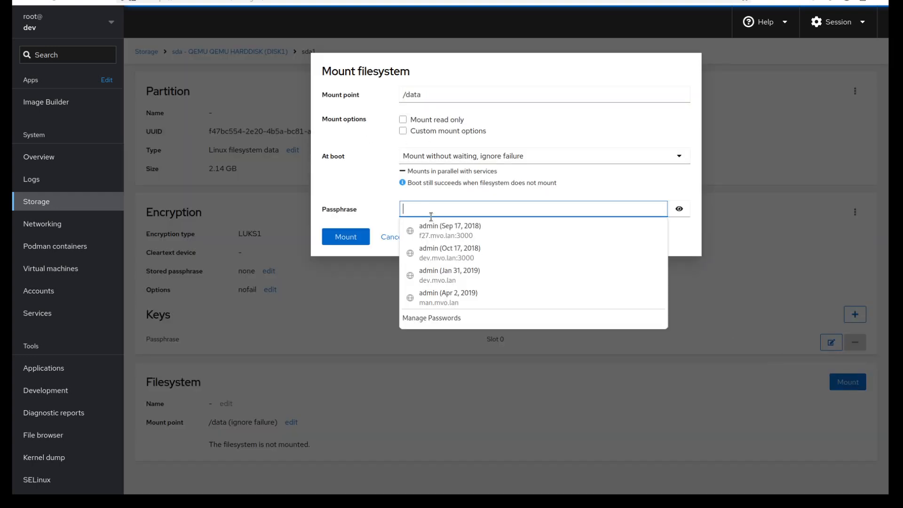
text(foobar)
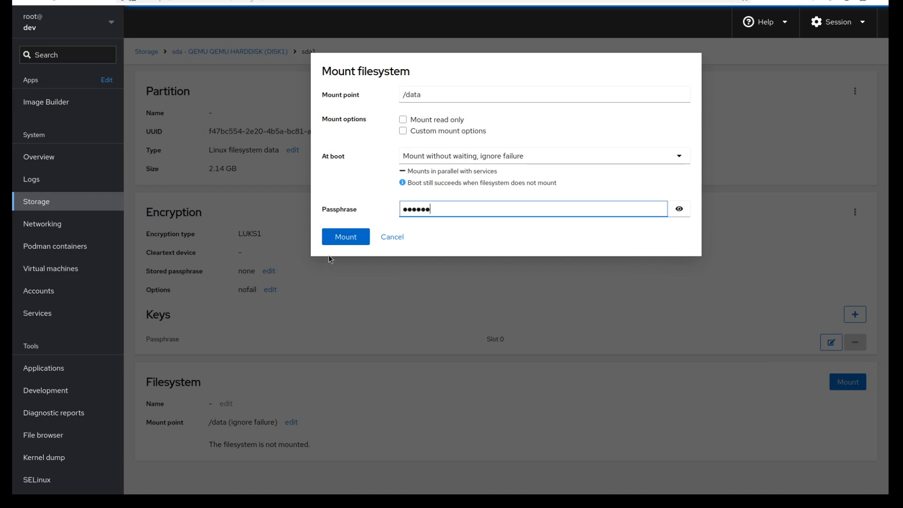
click(343, 234)
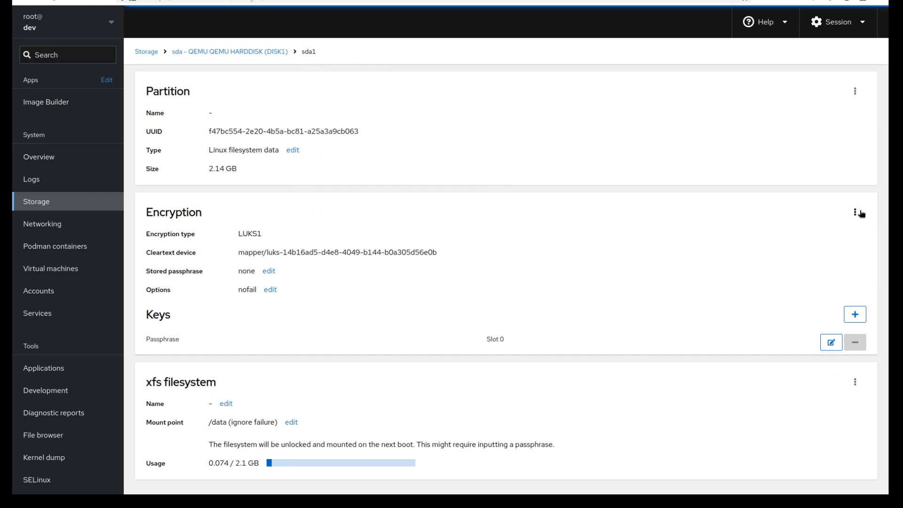
Lock the encrypted device on sda1 and unlock it again by entering its passphrase
click(856, 213)
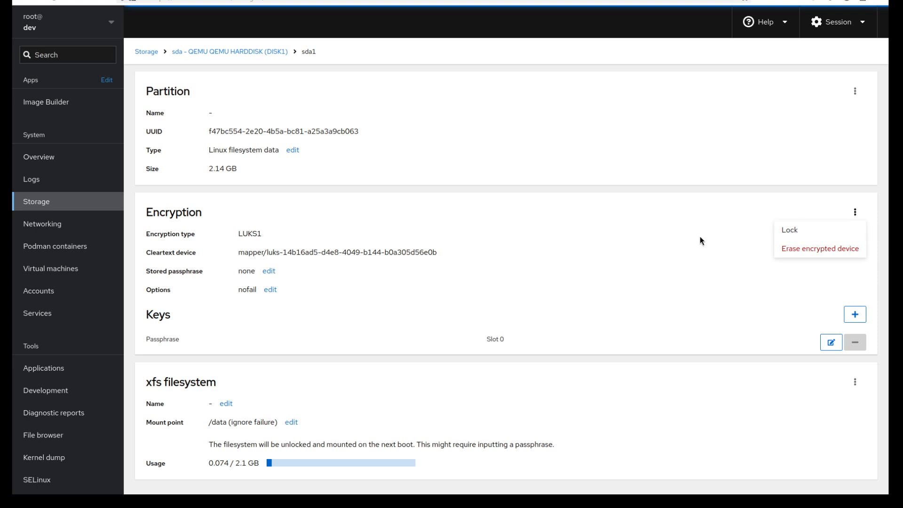
click(790, 230)
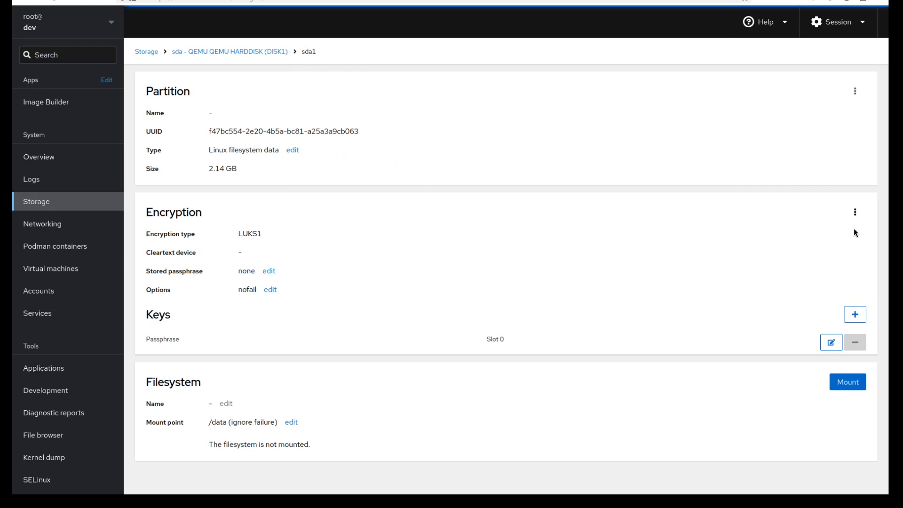
click(856, 212)
click(847, 231)
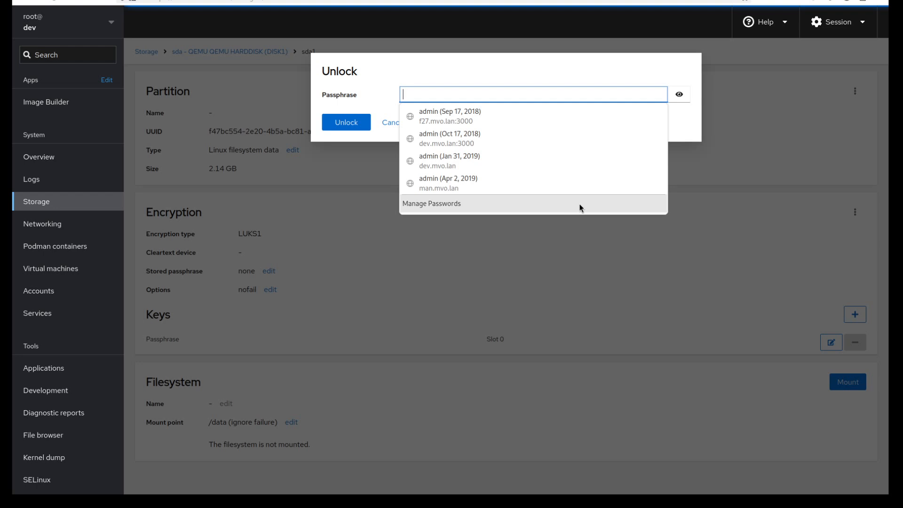
click(456, 95)
text(******)
click(363, 128)
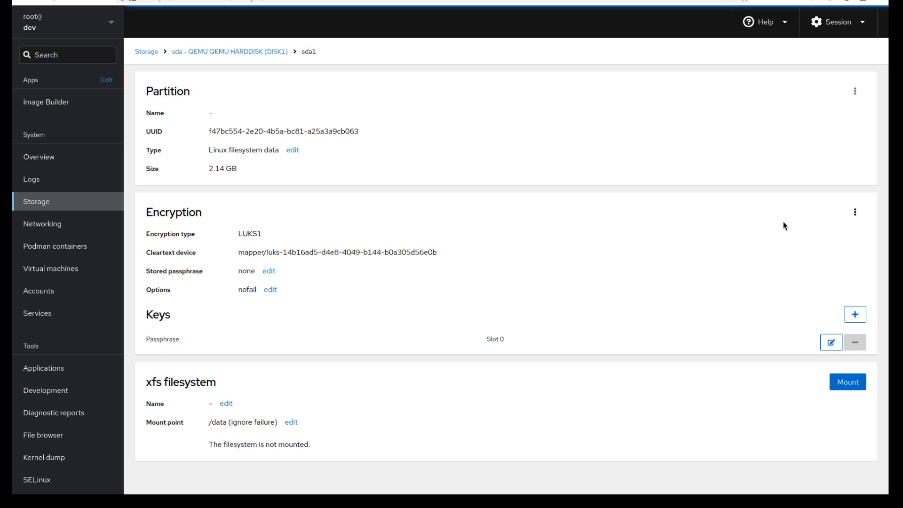
click(853, 92)
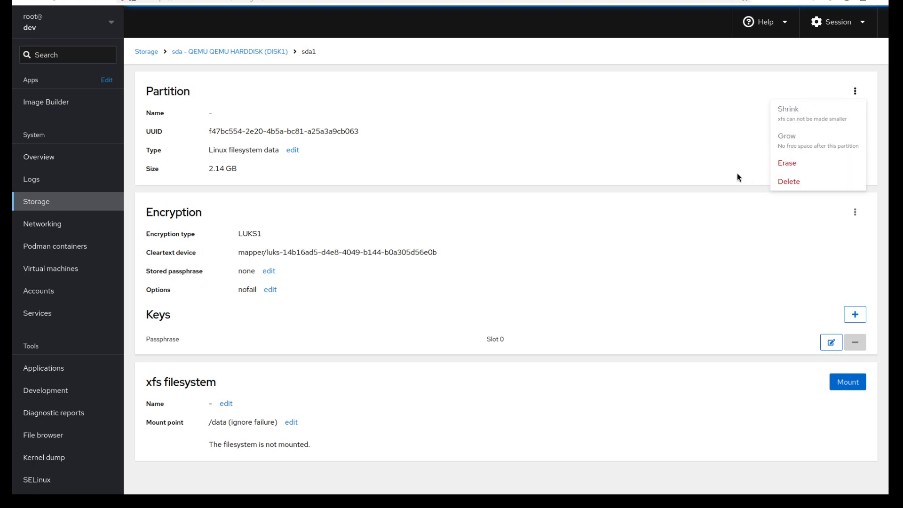
click(855, 212)
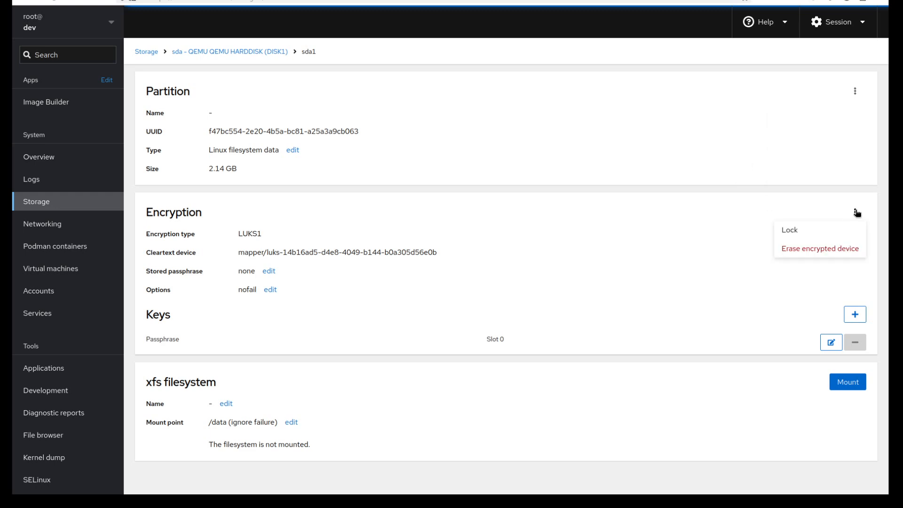
click(740, 250)
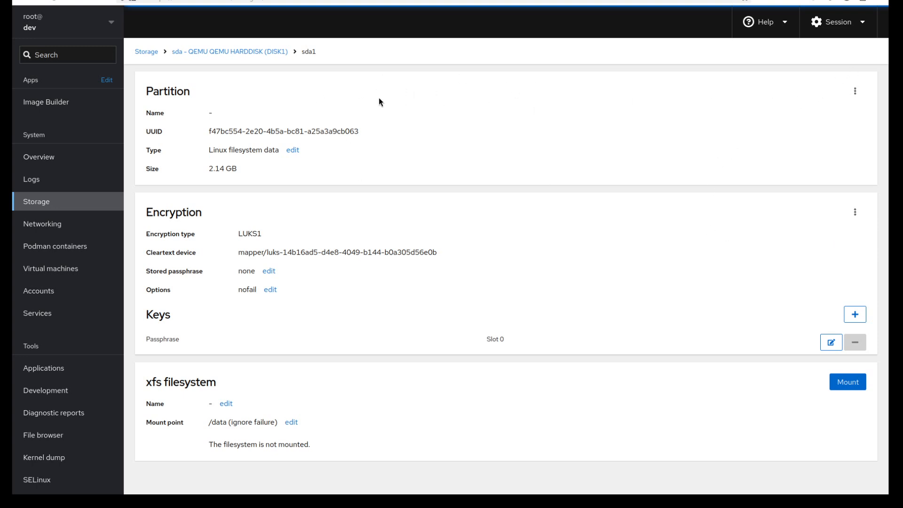
Erase all data on partition sda1 while keeping the partition itself
click(856, 91)
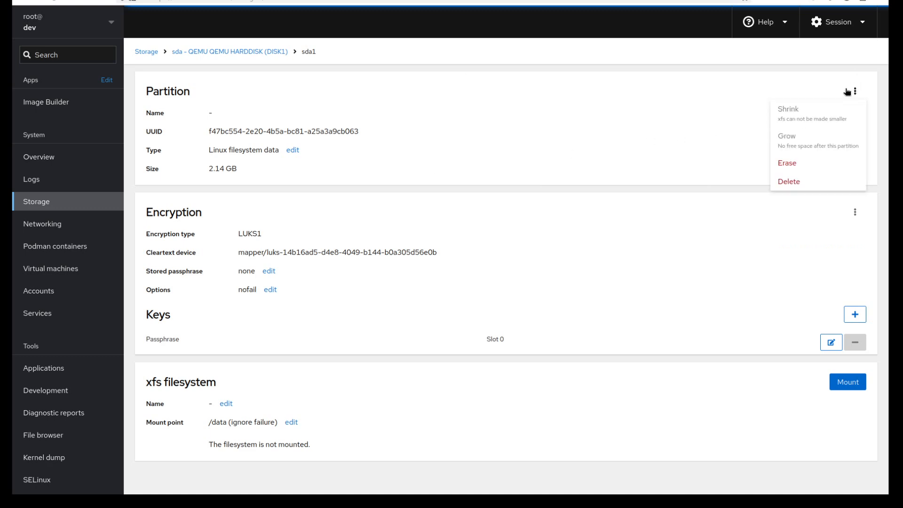
click(793, 164)
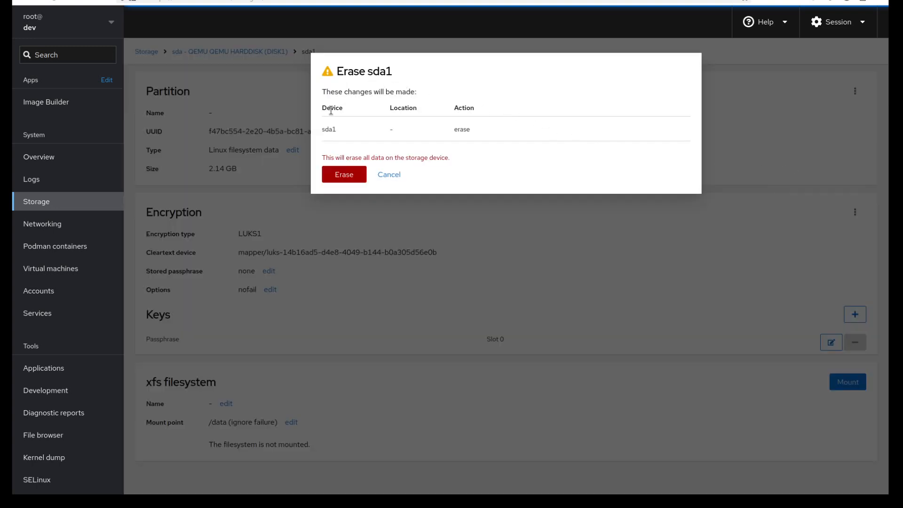
click(350, 175)
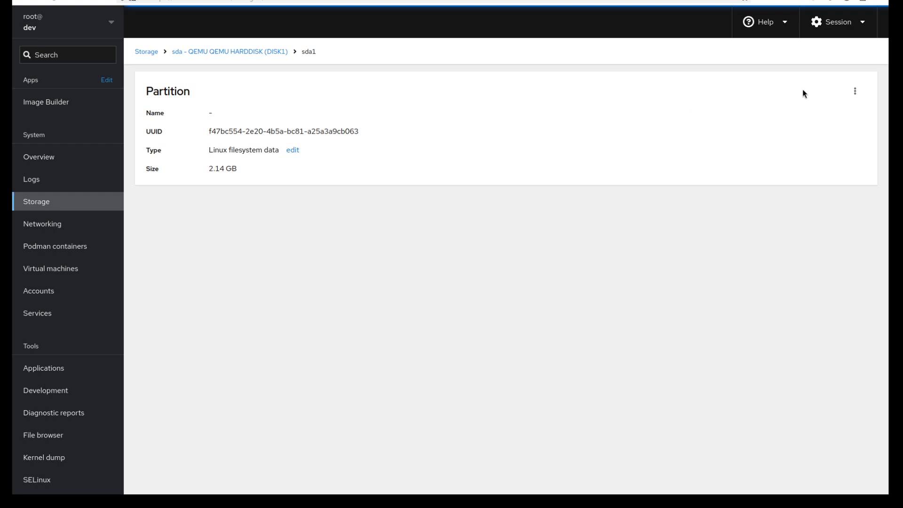
Start formatting the empty sda1 partition as a filesystem and choose XFS as its type
click(854, 92)
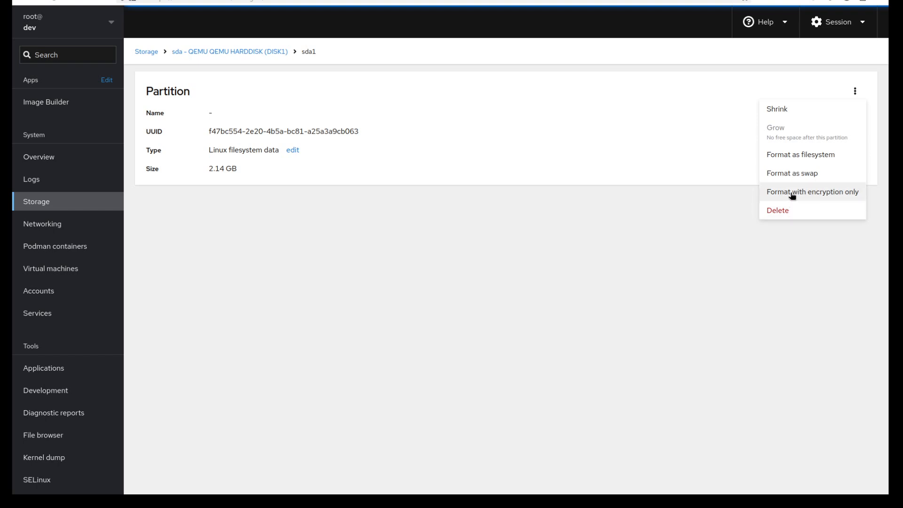
click(798, 158)
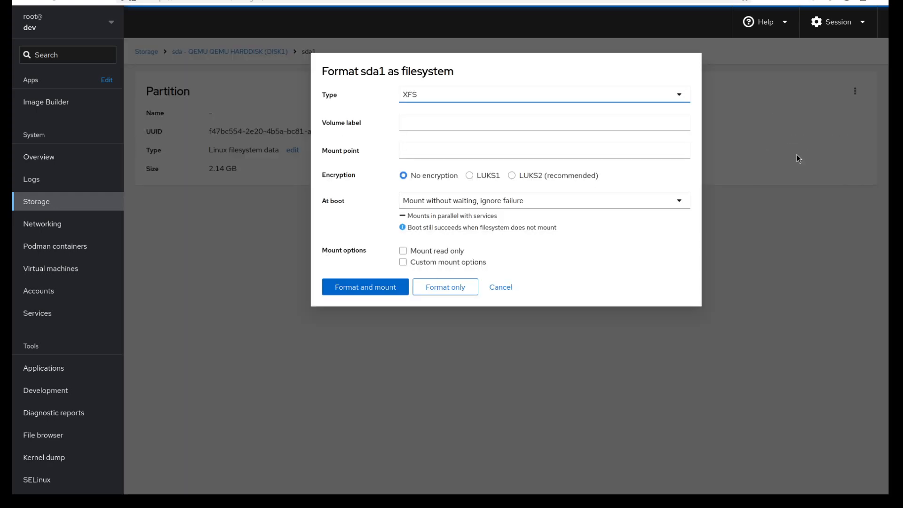
click(446, 98)
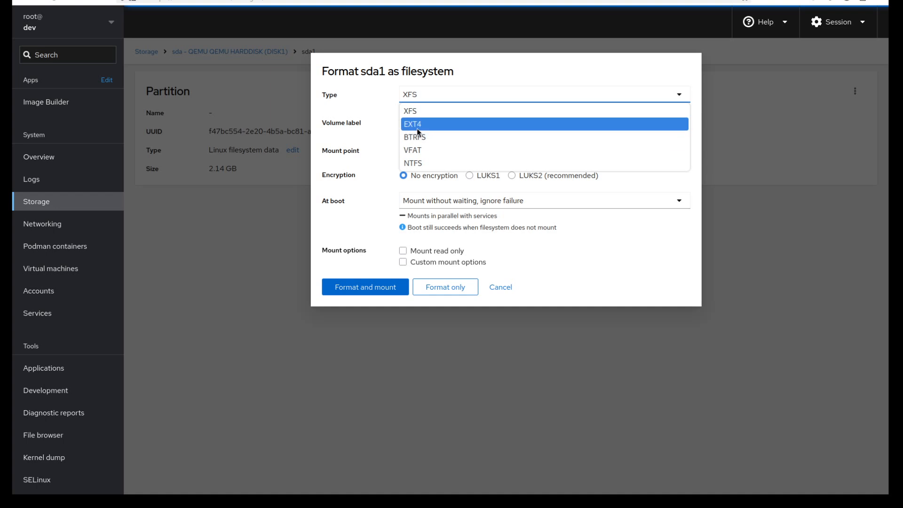
click(423, 110)
click(437, 93)
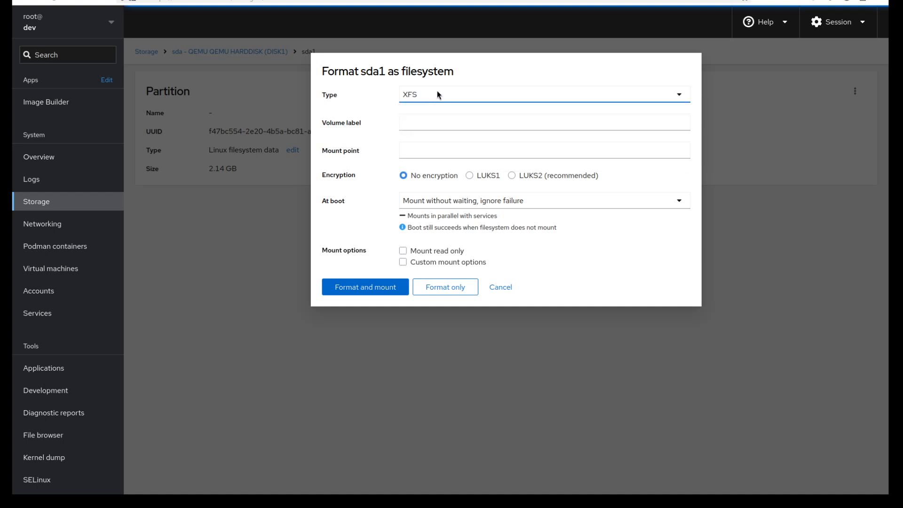
click(437, 111)
Enable LUKS1 encryption, enter and confirm the encryption passphrase, and format sda1 without mounting it
click(469, 176)
click(491, 197)
text(●●●●●●)
key(Tab)
key(Tab)
text(●●●●●●)
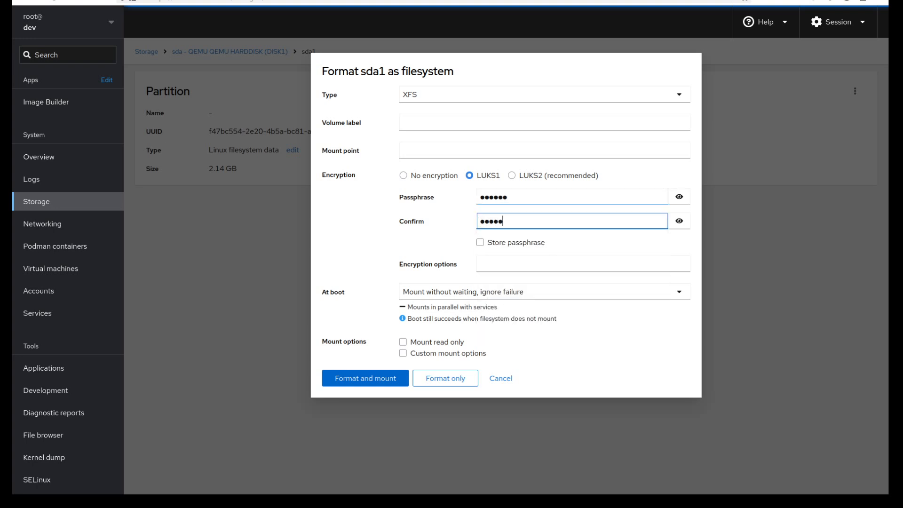
click(453, 382)
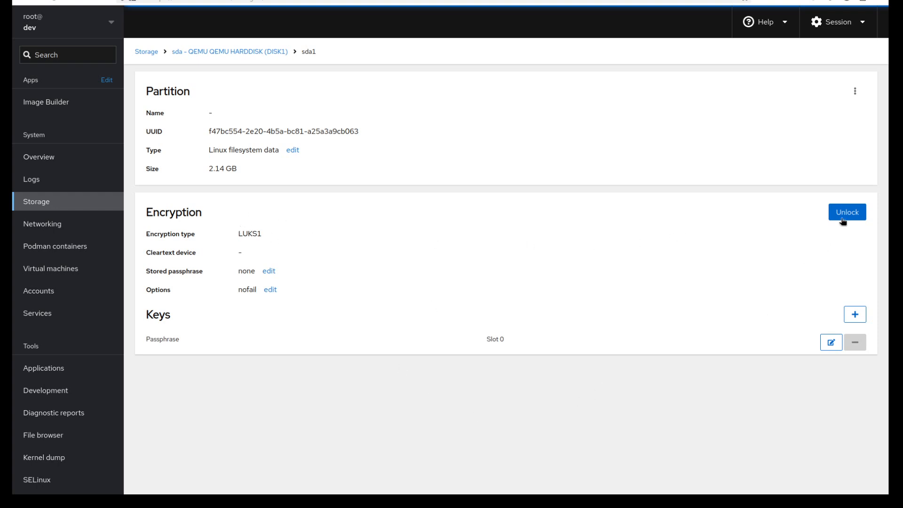
Unlock the newly encrypted sda1 partition by entering its passphrase
click(846, 212)
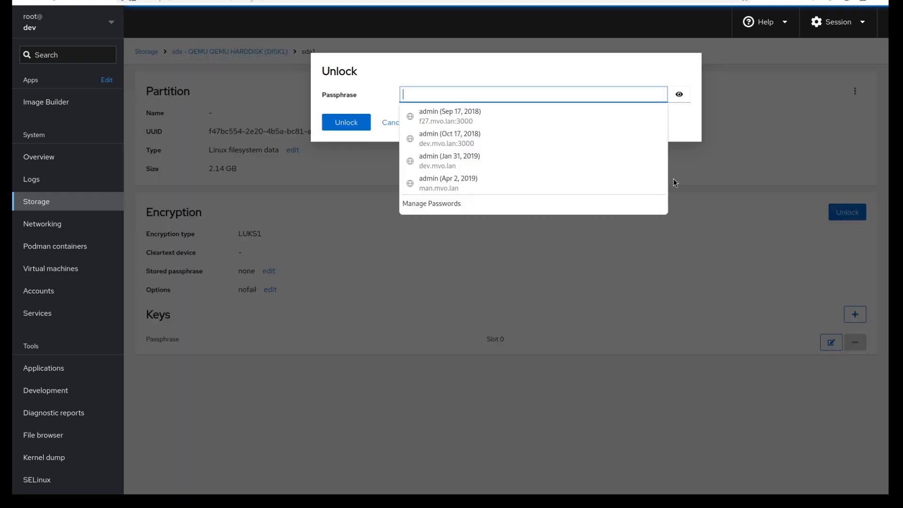
click(466, 93)
text(a*****)
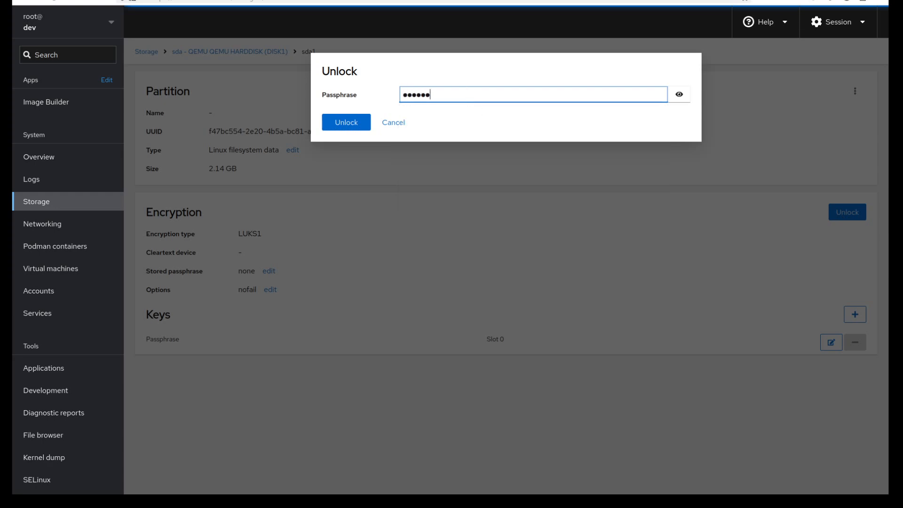
key(Return)
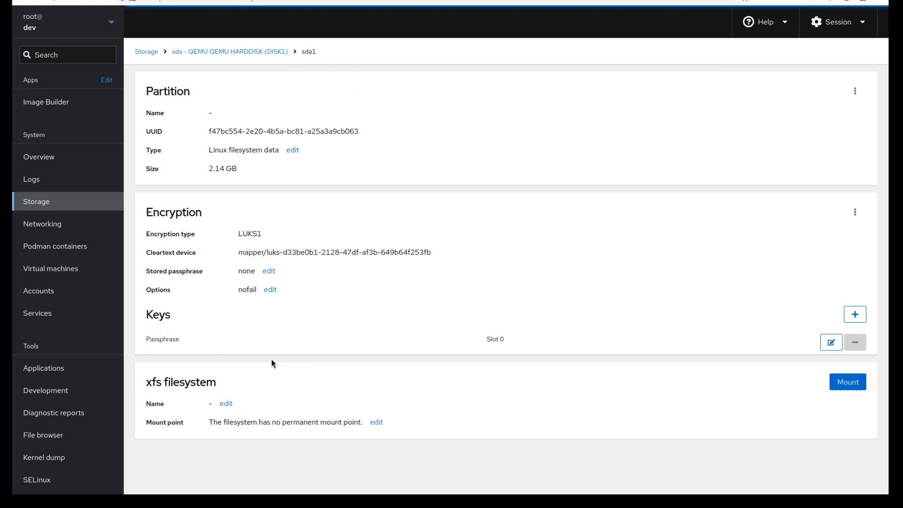
Lock the LUKS1 encrypted device on sda1
click(860, 219)
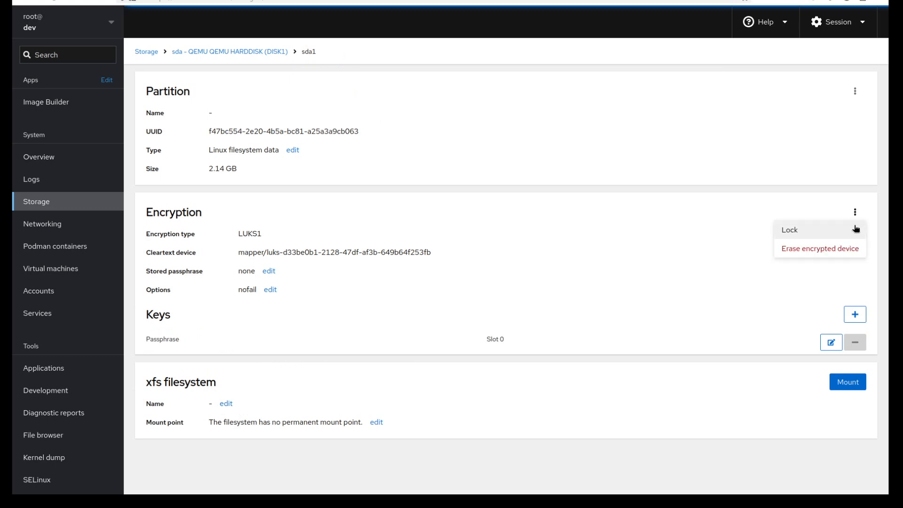
click(846, 232)
click(353, 161)
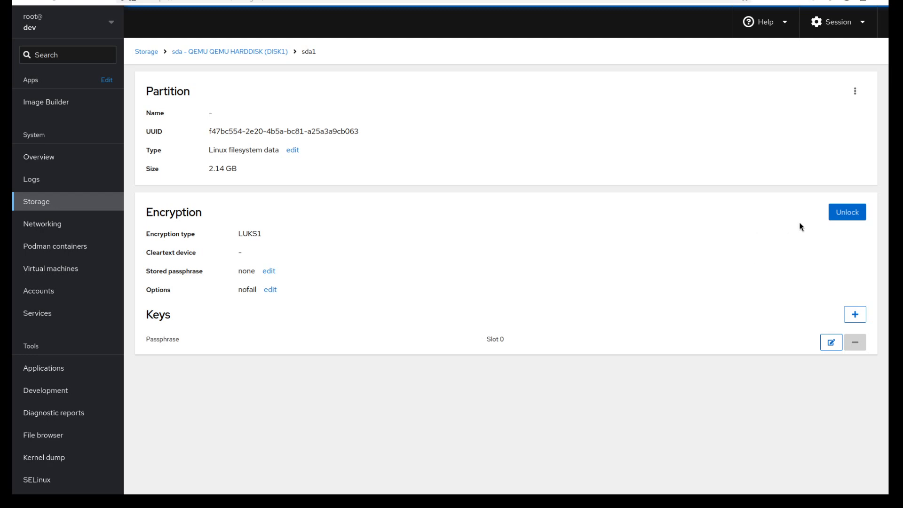
Unlock the encryption on sda1 once more, entering the passphrase
click(844, 215)
click(478, 99)
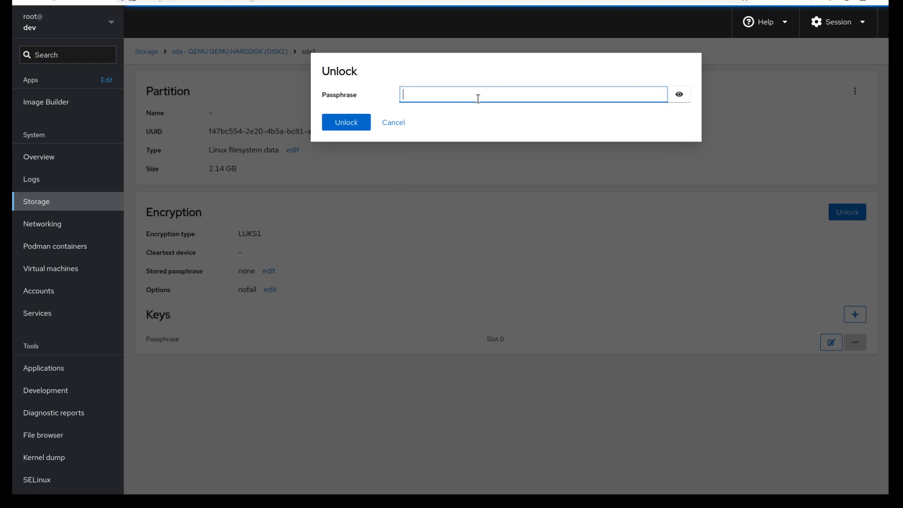
text(******)
click(364, 121)
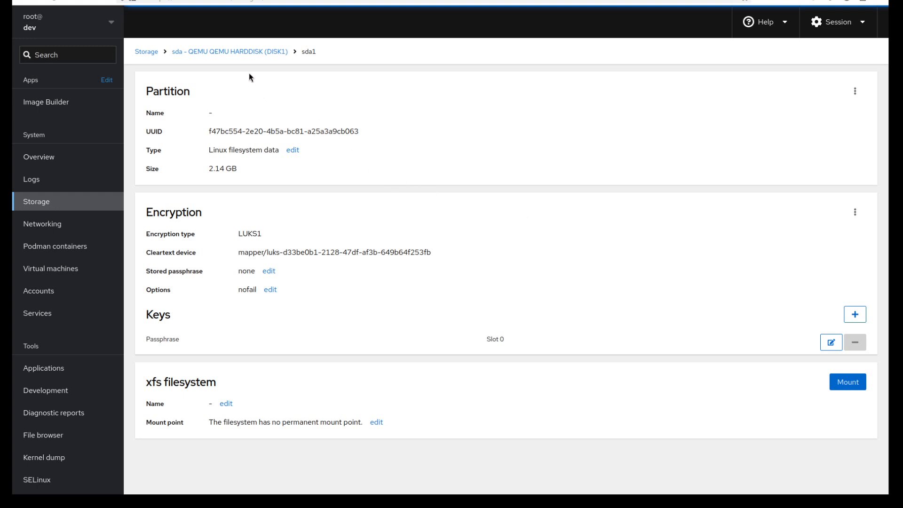
Go to the parent disk sda and erase it completely, including its sda1 partition
click(241, 51)
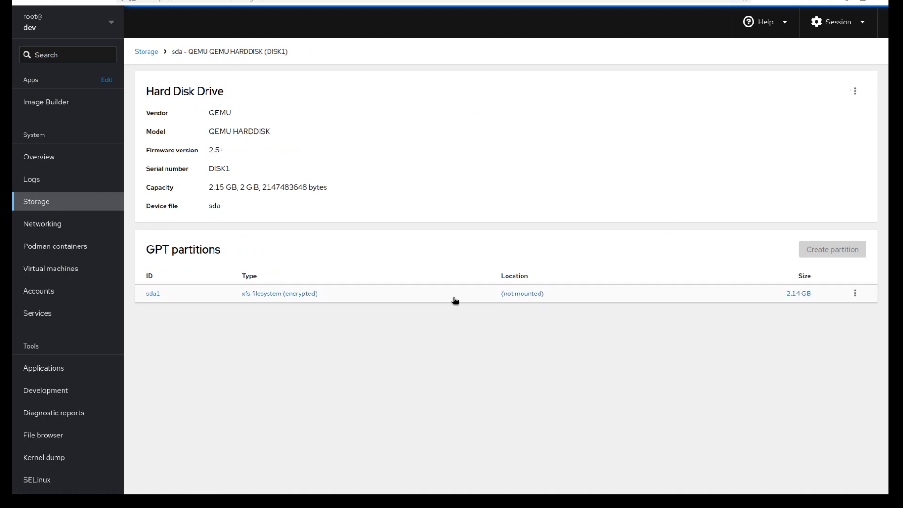
click(855, 90)
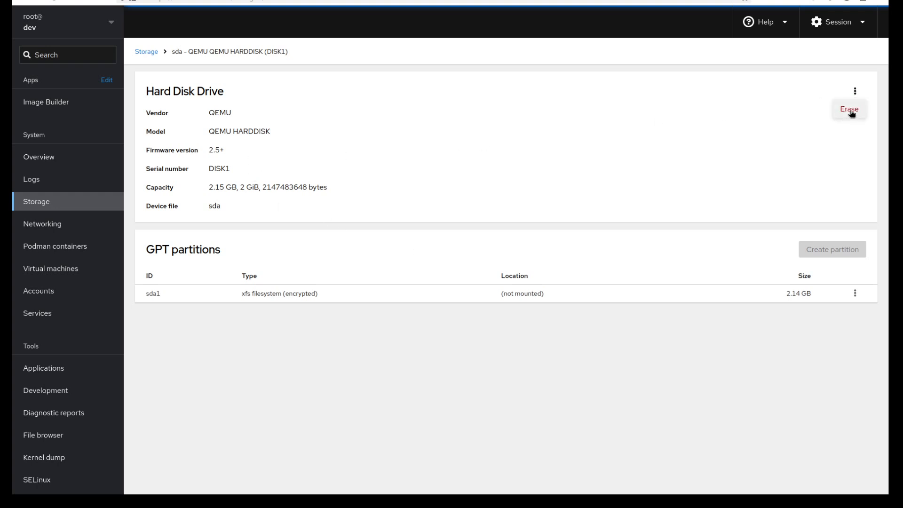
click(850, 111)
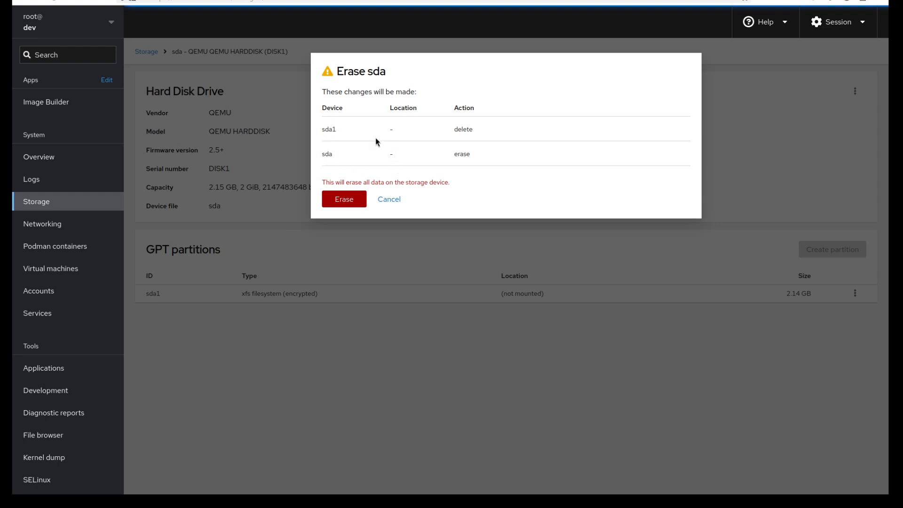
click(354, 198)
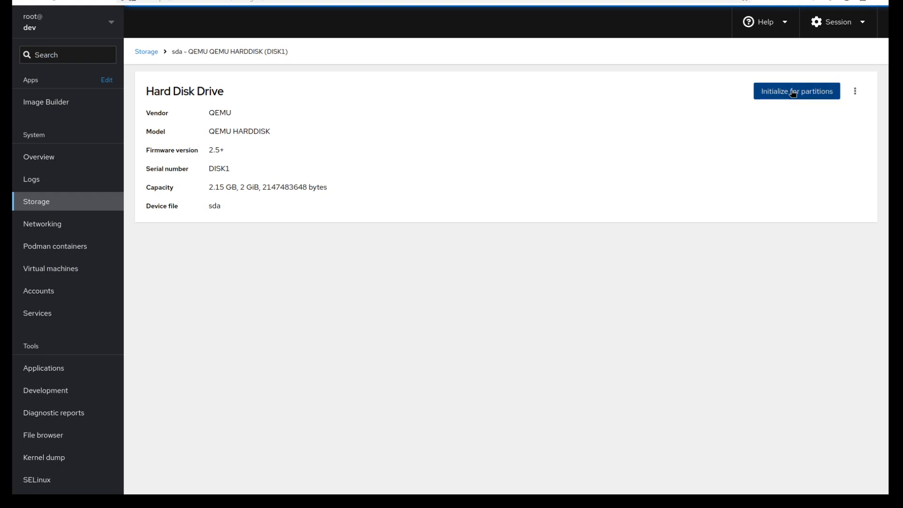
Initialize the blank sda disk for partitions with the Modern (GPT) type
click(855, 91)
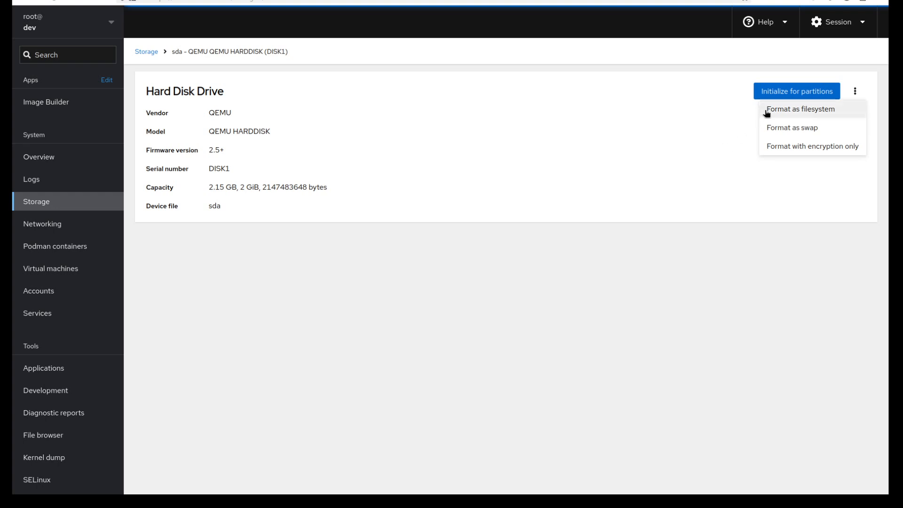
click(745, 151)
click(782, 92)
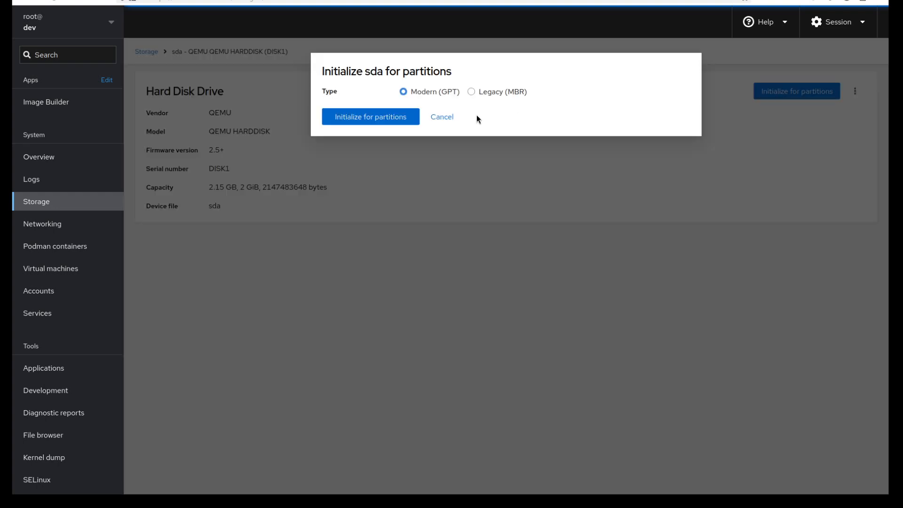
click(376, 118)
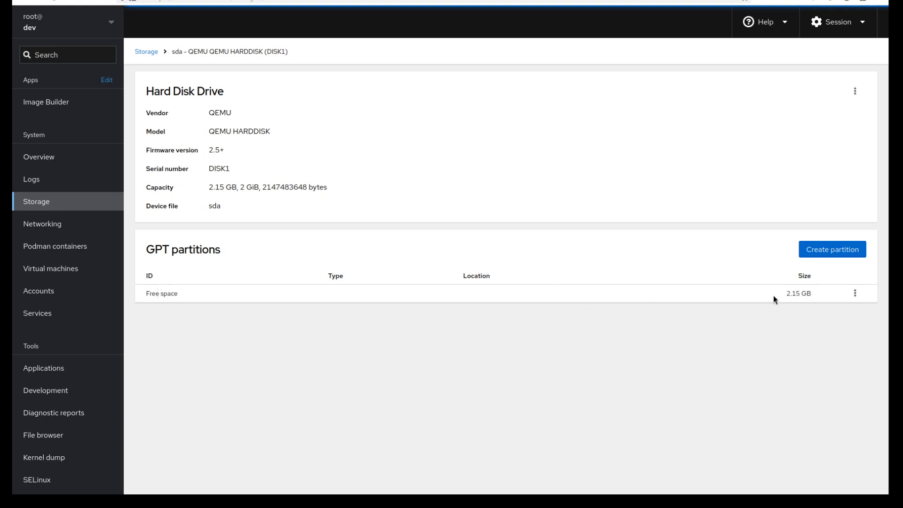
Create a partition on sda with the Empty format, using the full 2147 MB of free space
click(853, 293)
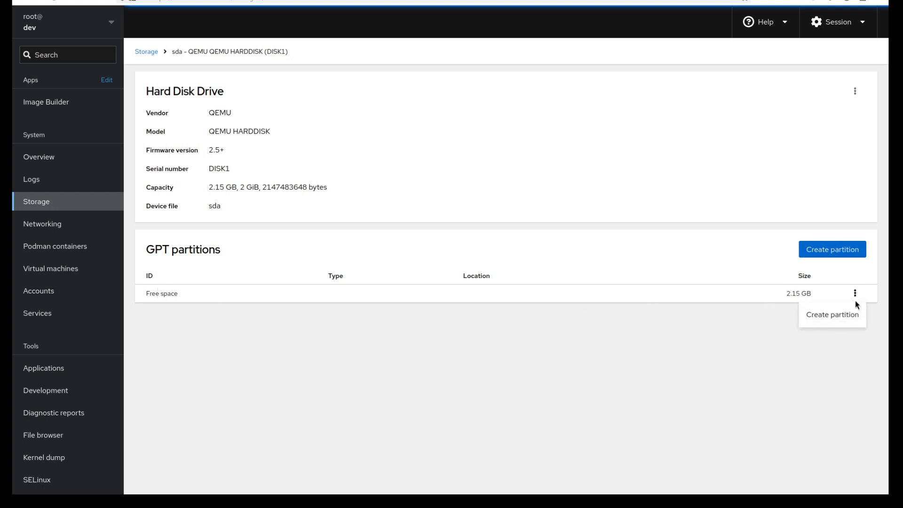
click(855, 293)
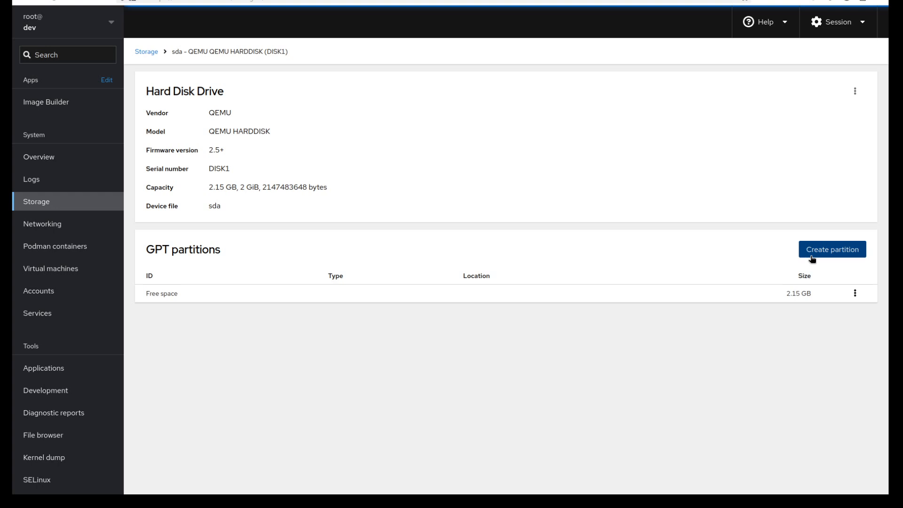
click(837, 249)
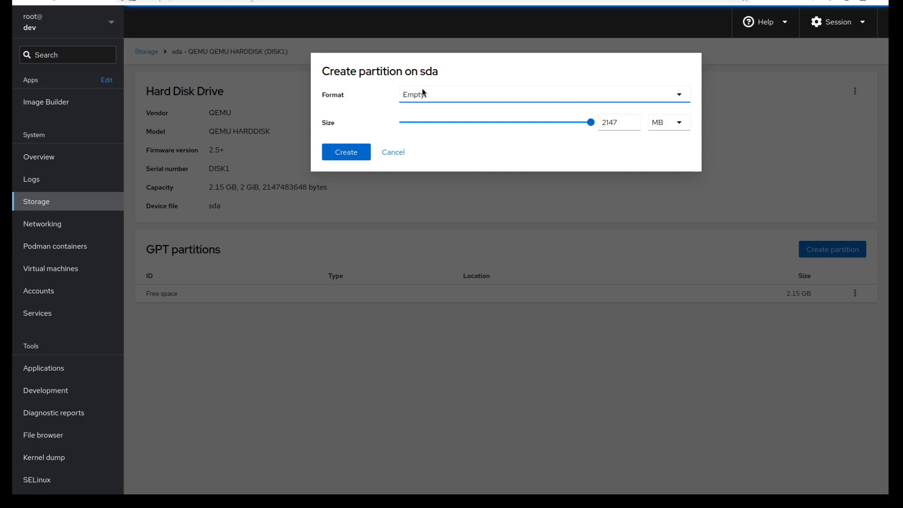
click(485, 95)
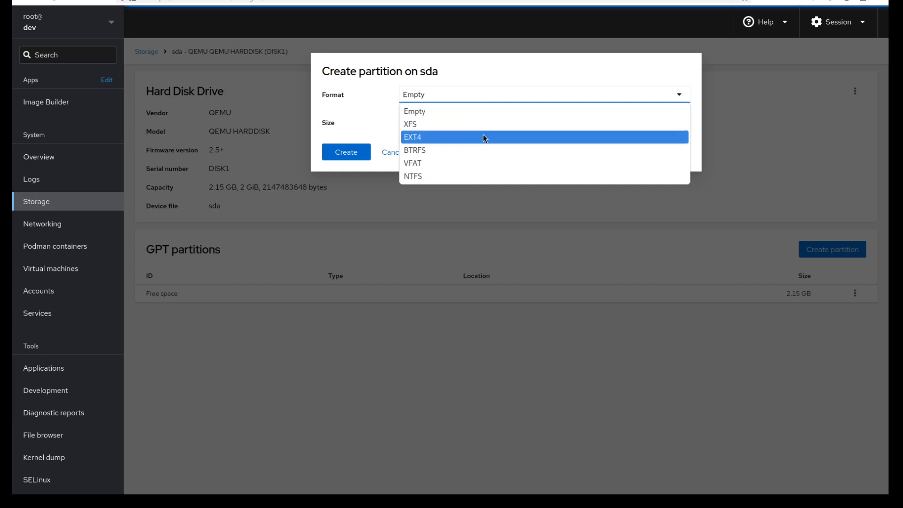
click(484, 93)
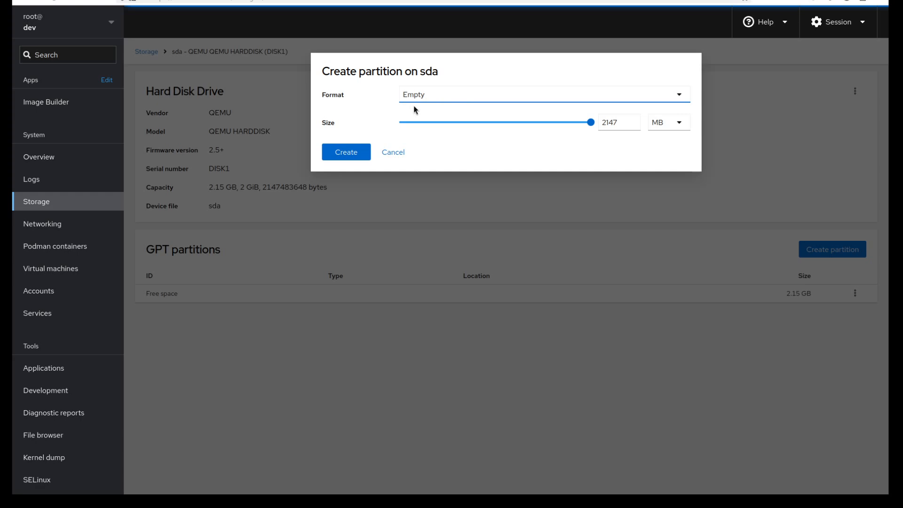
click(359, 156)
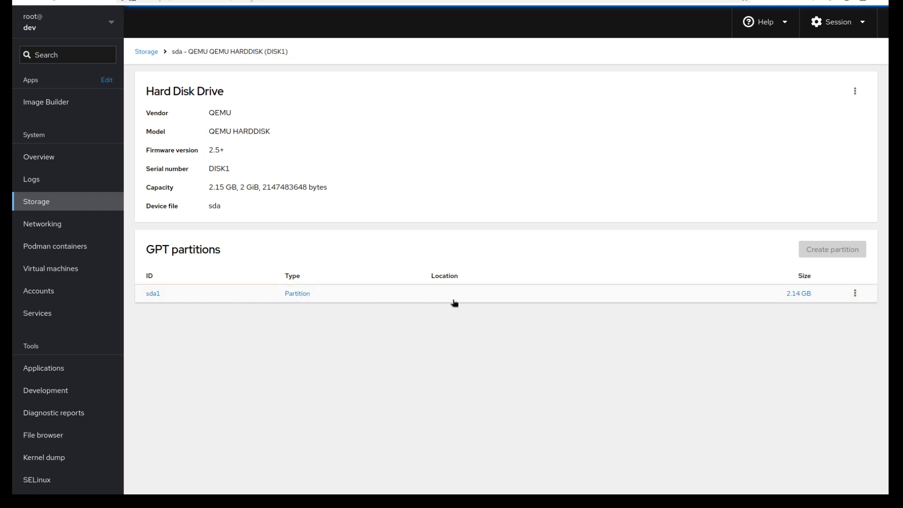
Format sda1 with encryption only, using LUKS1 and entering and confirming the passphrase
click(855, 292)
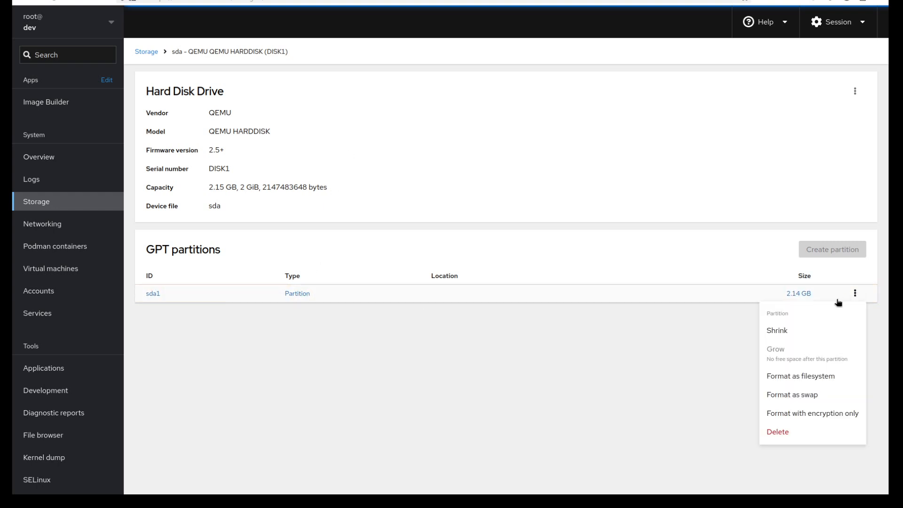
click(805, 414)
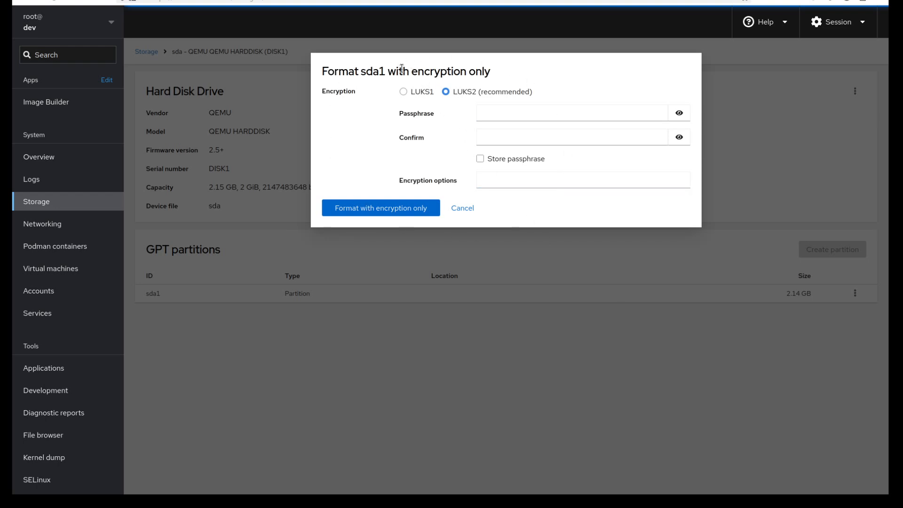
click(416, 94)
click(529, 114)
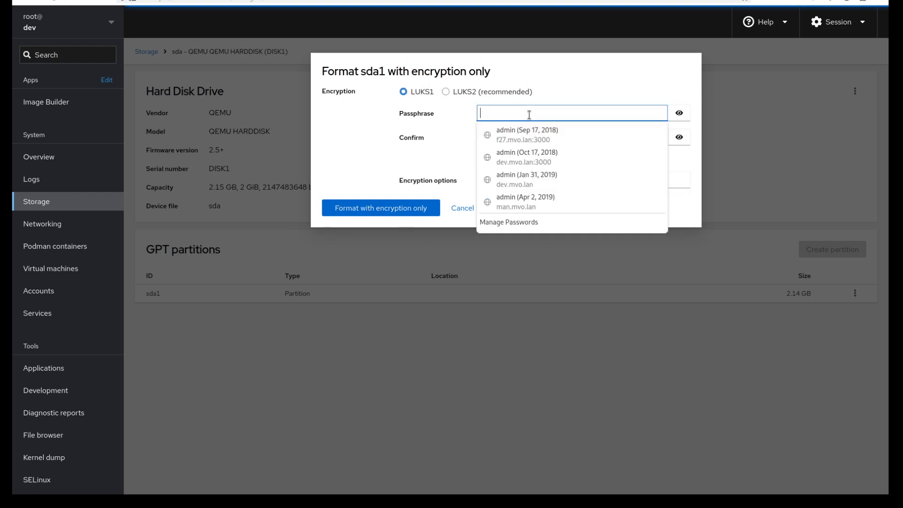
text(******)
key(Tab)
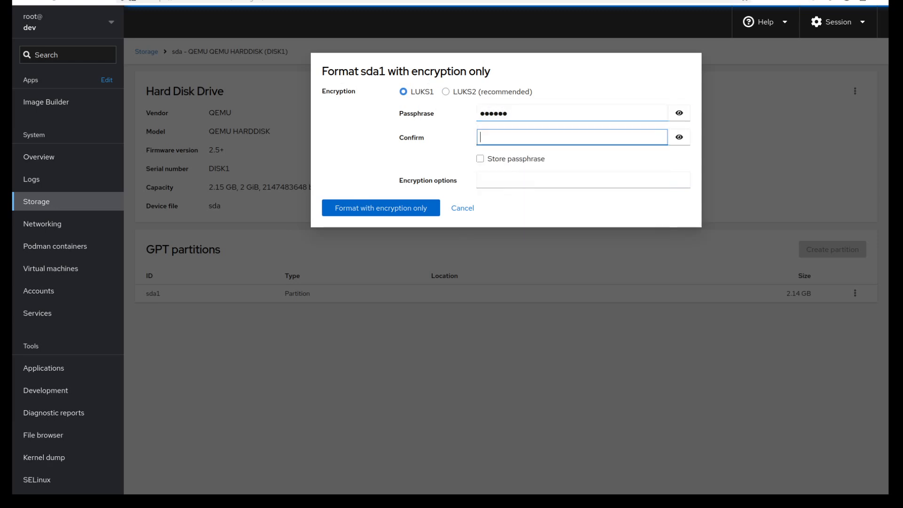
key(Tab)
text(*)
text(6)
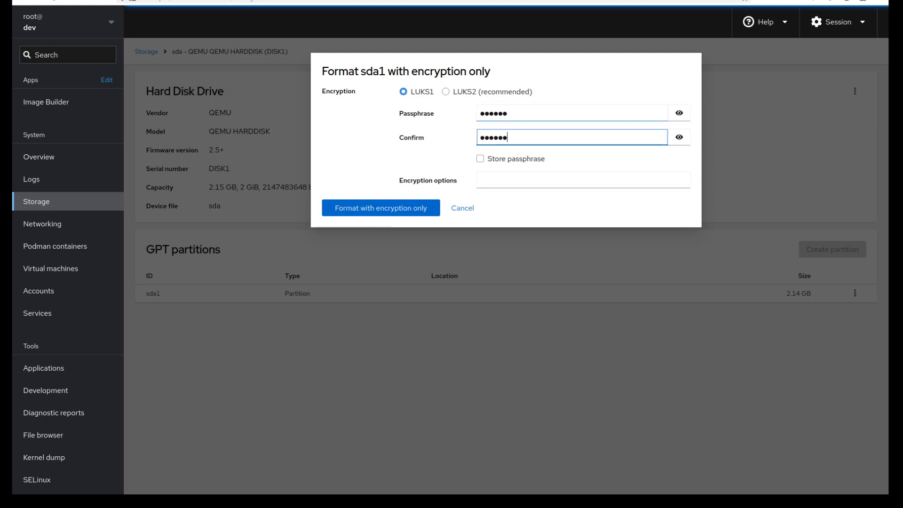
click(398, 211)
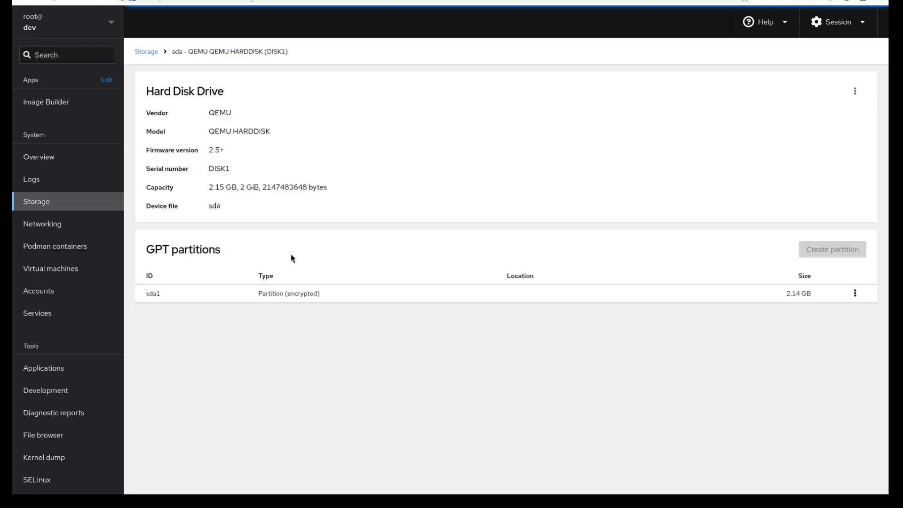
Format the encrypted sda1 as an EXT4 filesystem without mounting it, and erase the encrypted device's contents
click(855, 293)
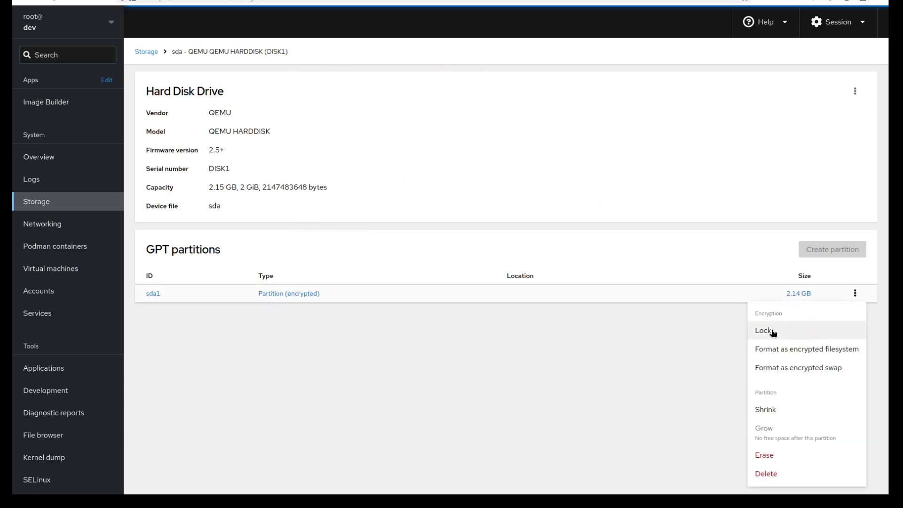
click(795, 352)
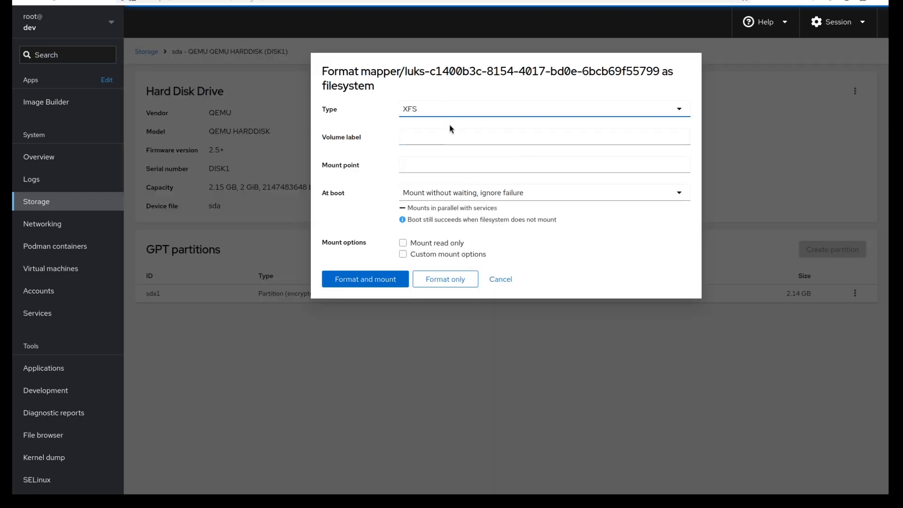
click(457, 110)
click(457, 138)
click(446, 279)
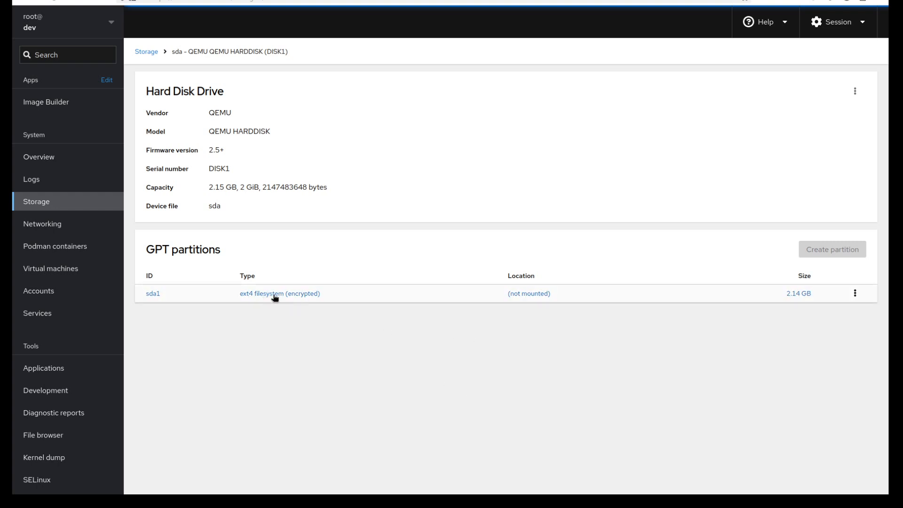
click(854, 294)
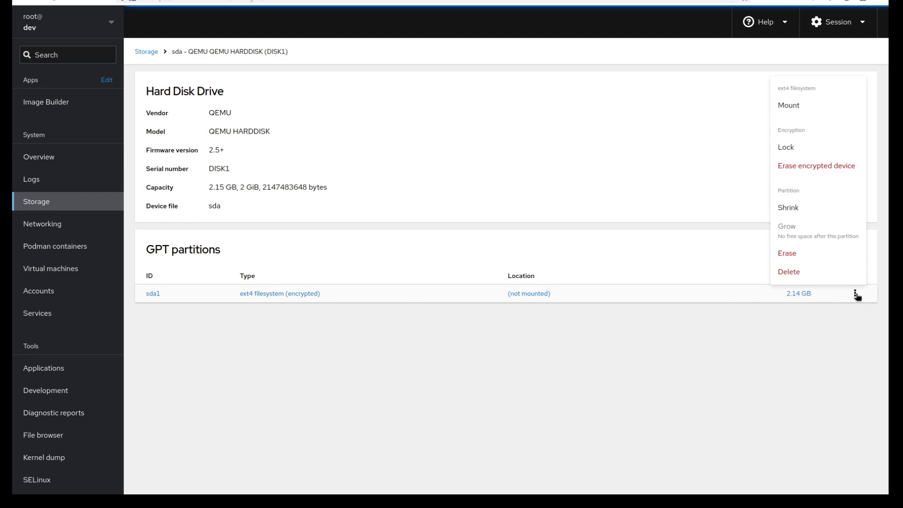
click(815, 167)
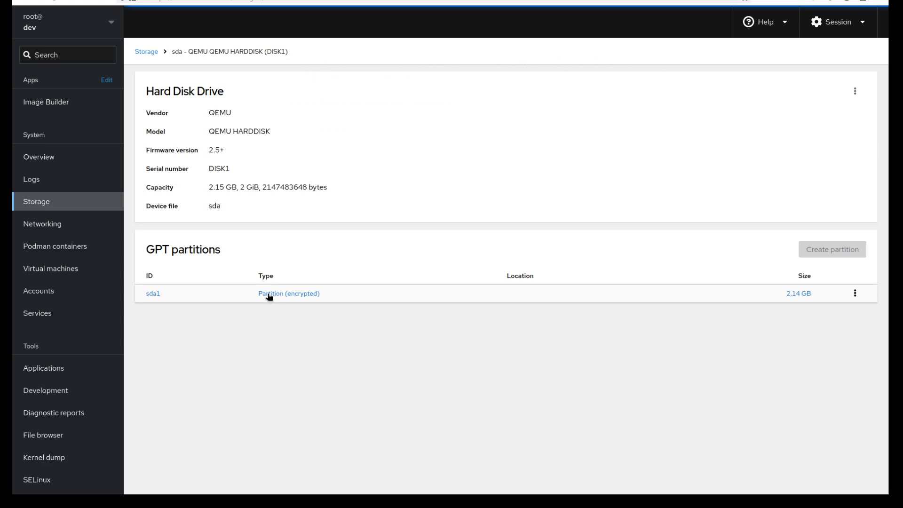
Format the encrypted sda1 as an XFS filesystem without mounting it
click(856, 297)
click(842, 351)
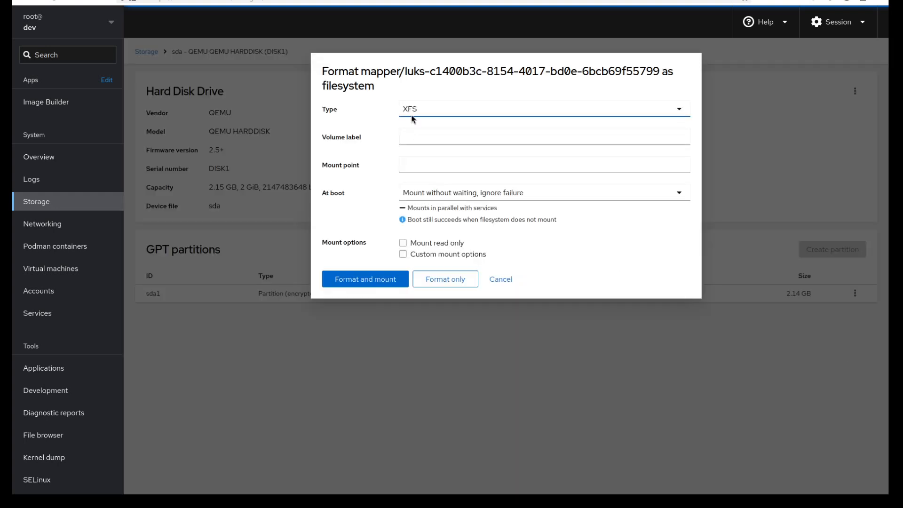
click(450, 280)
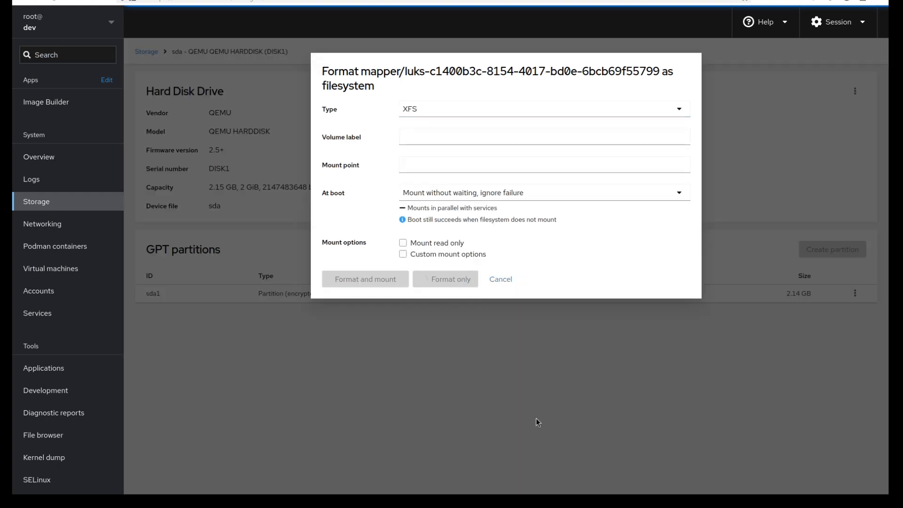